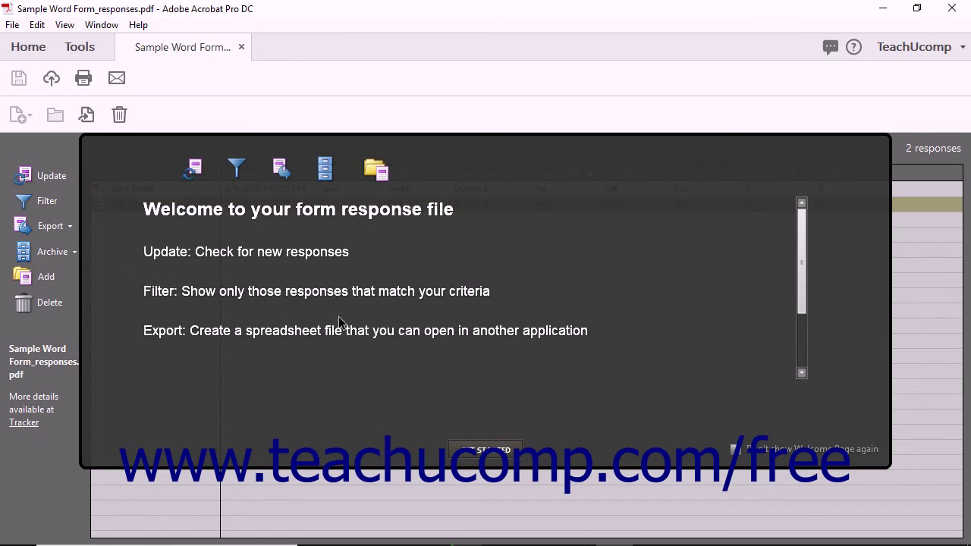
Close the welcome overview to reveal the two-response table of Sample Word Form_responses.pdf.
{"action": "left_click", "coordinate": [458, 452]}
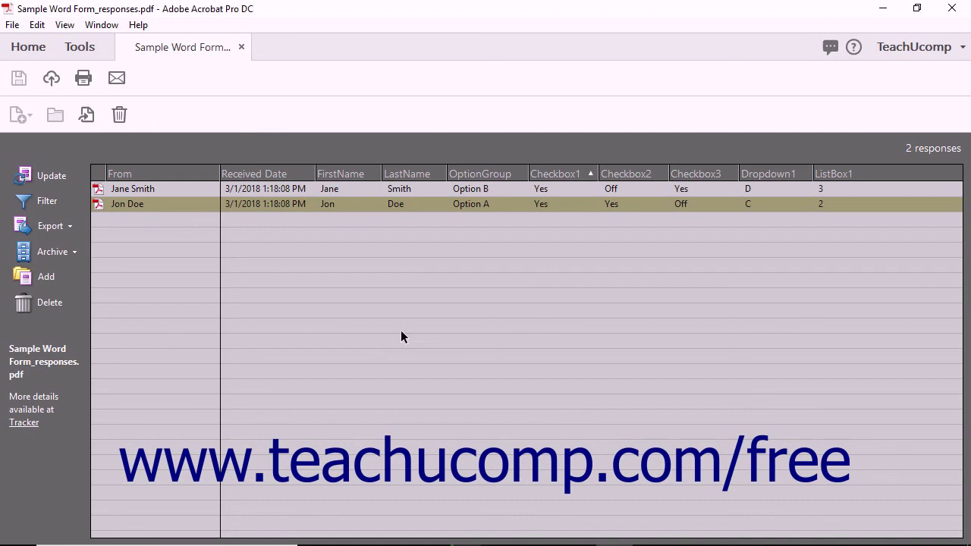
{"action": "left_click", "coordinate": [66, 183]}
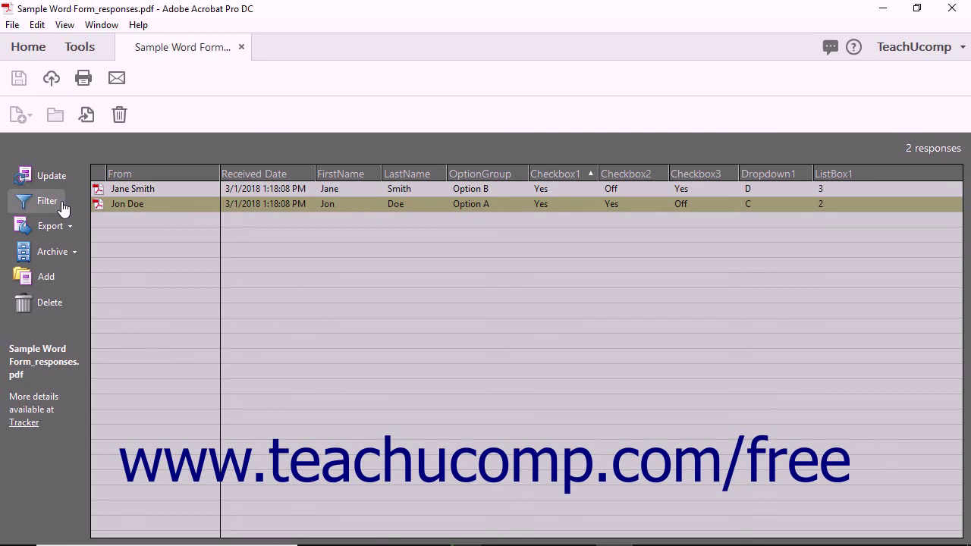
{"action": "left_click", "coordinate": [47, 201]}
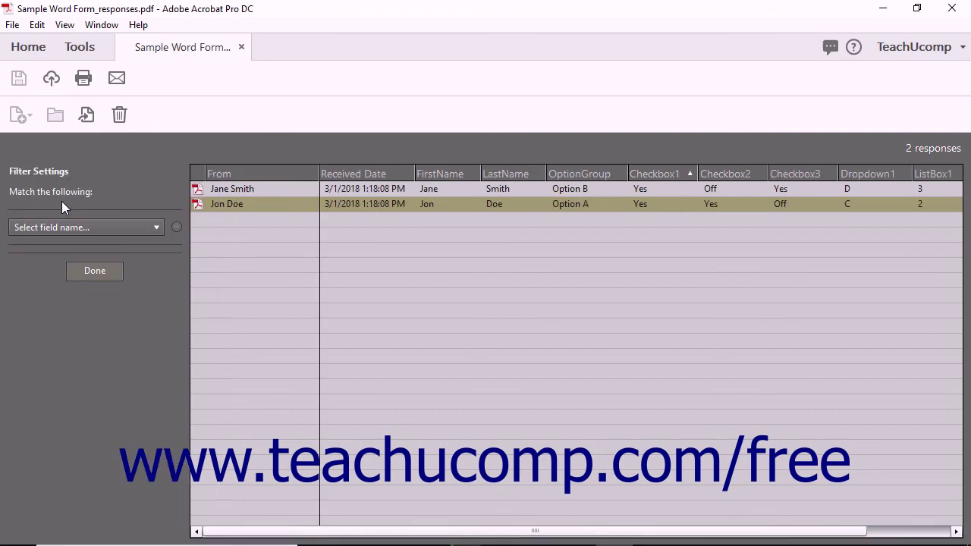
{"action": "left_click", "coordinate": [97, 230]}
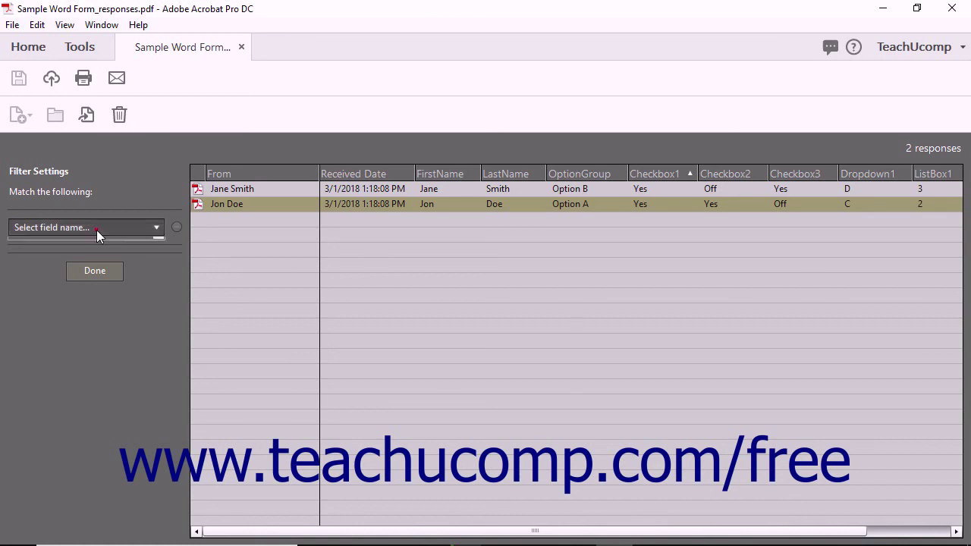
{"action": "left_click", "coordinate": [90, 245]}
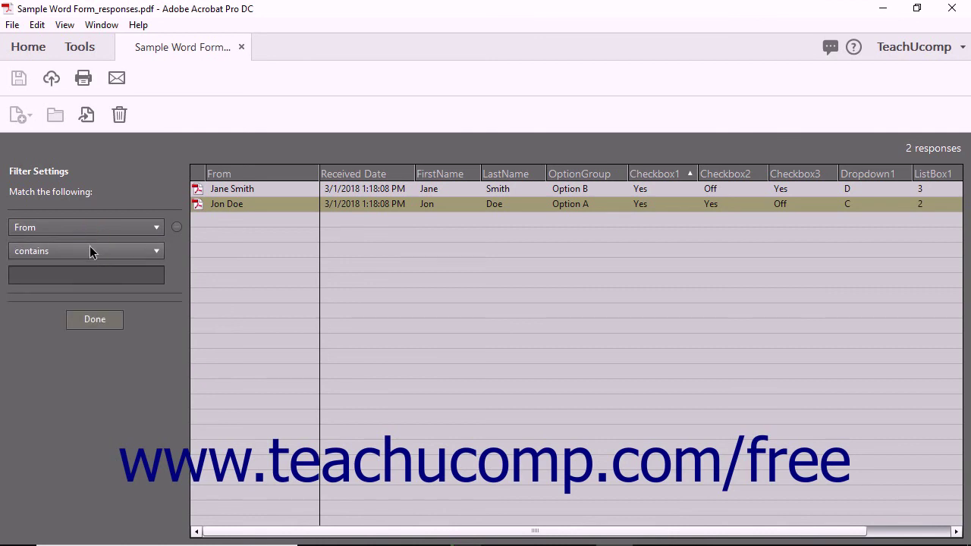
{"action": "left_click", "coordinate": [95, 250]}
{"action": "left_click", "coordinate": [91, 270]}
{"action": "type", "text": "Jane"}
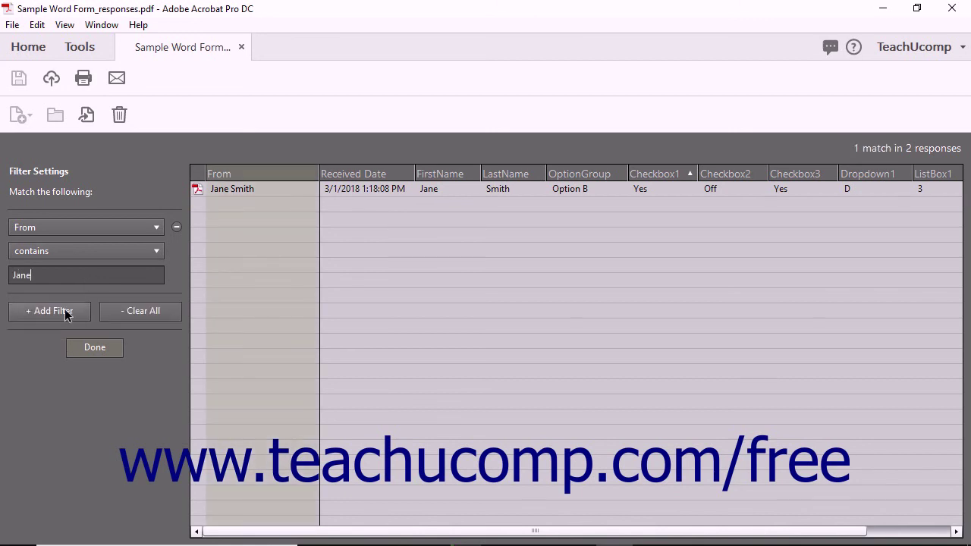
{"action": "left_click", "coordinate": [65, 312]}
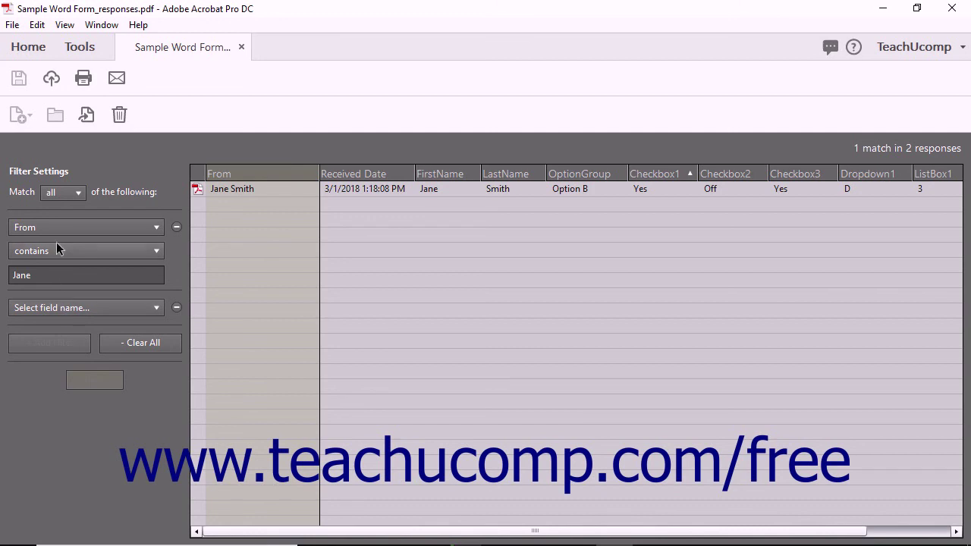
{"action": "left_click", "coordinate": [76, 194]}
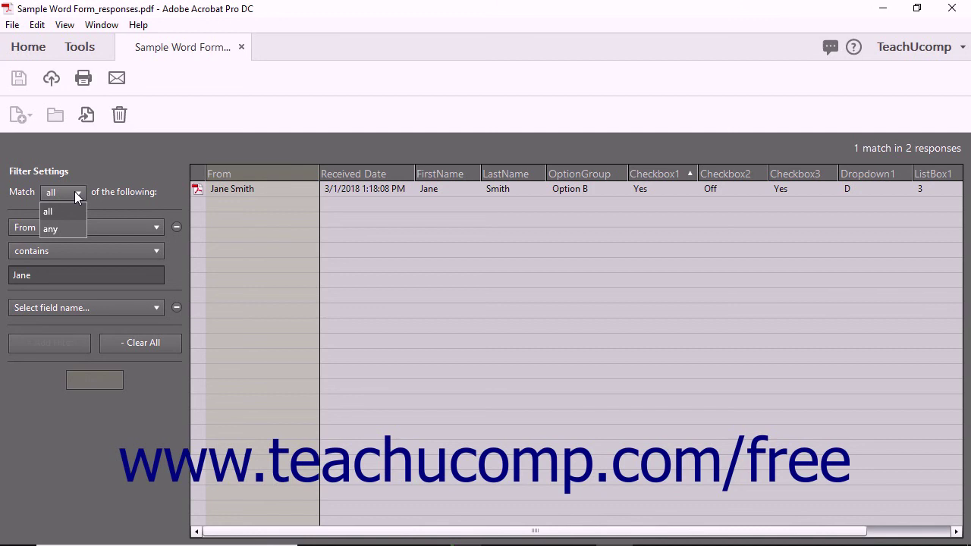
{"action": "left_click", "coordinate": [77, 195]}
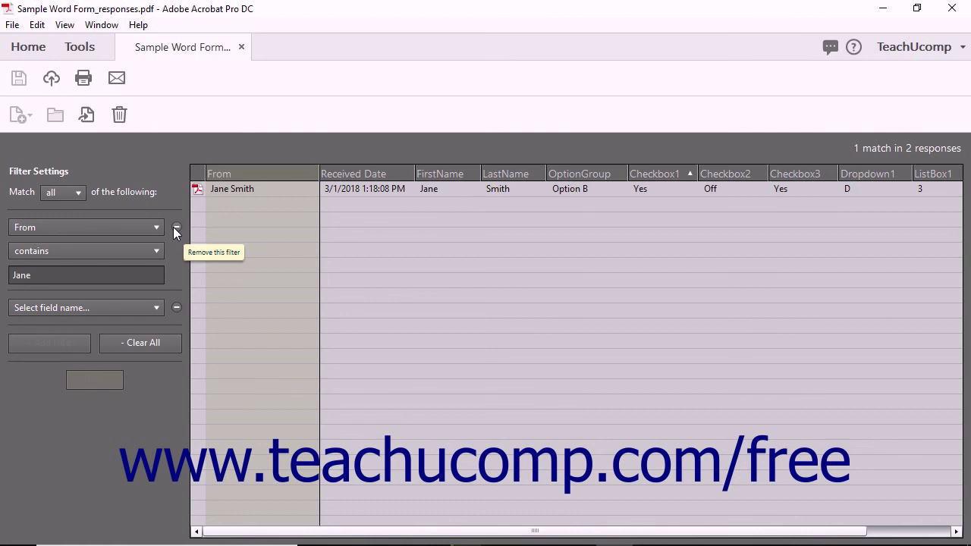
{"action": "left_click", "coordinate": [148, 349]}
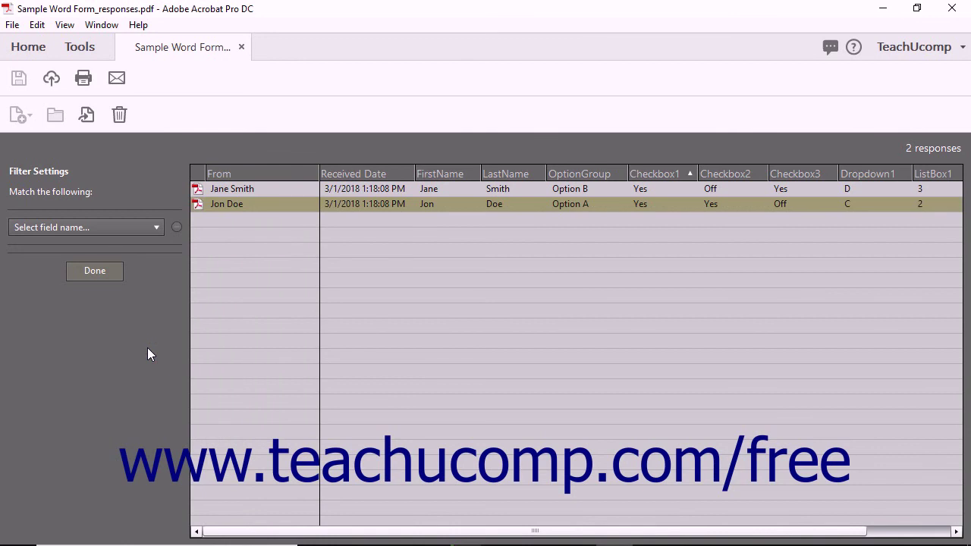
{"action": "left_click", "coordinate": [105, 274]}
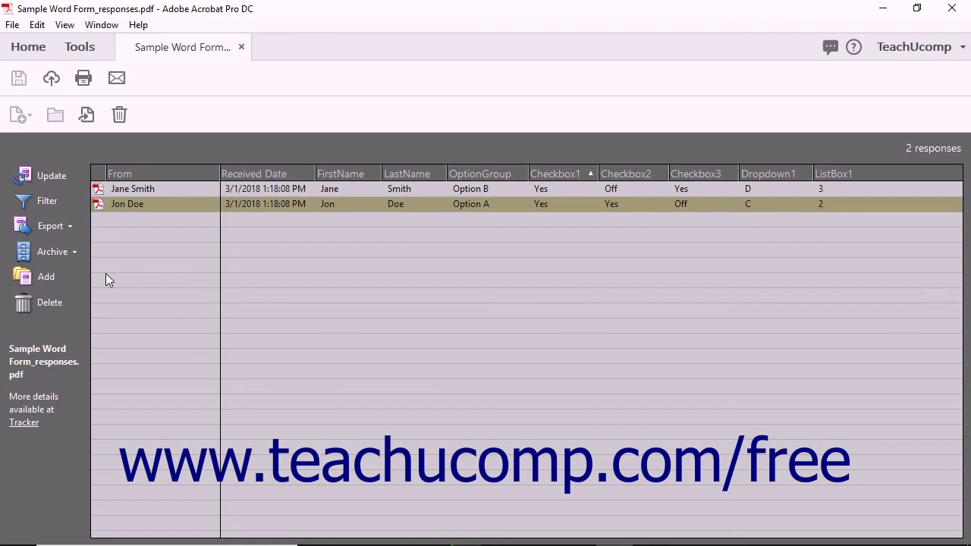
Select a response row and bring up the Export options menu.
{"action": "left_click", "coordinate": [141, 206]}
{"action": "left_click", "coordinate": [73, 235]}
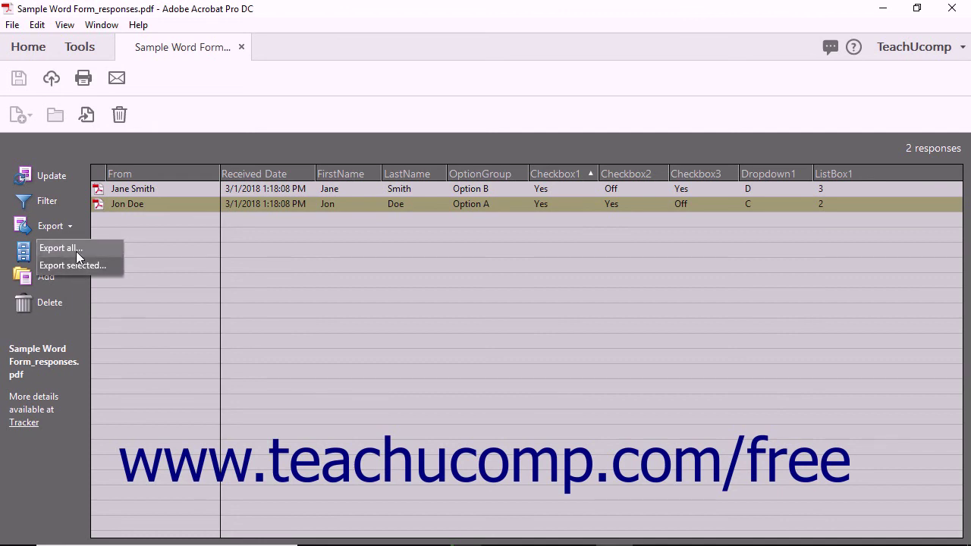
Export all responses as CSV named 'Sample Word Form_responses_exported' in Sample Pictures.
{"action": "left_click", "coordinate": [76, 251]}
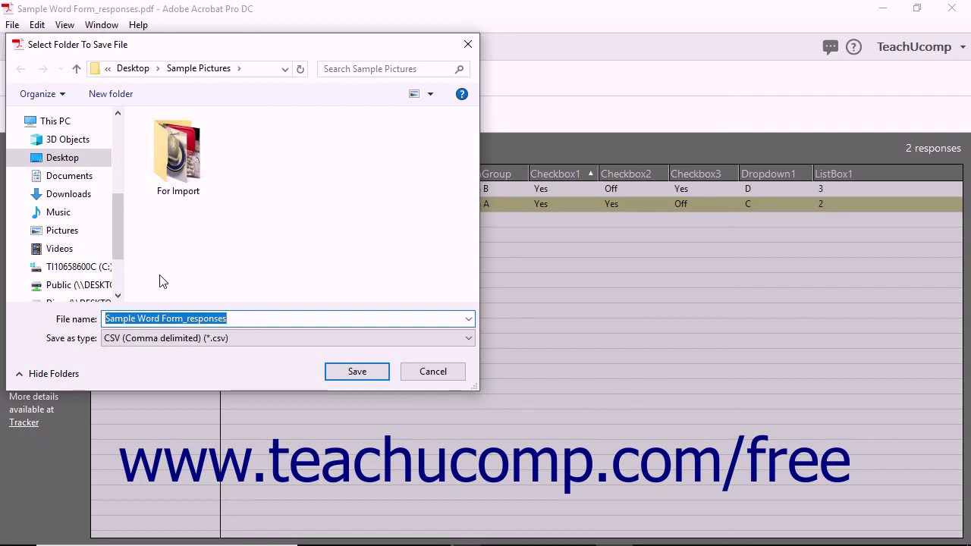
{"action": "key", "text": "End"}
{"action": "type", "text": "_exported"}
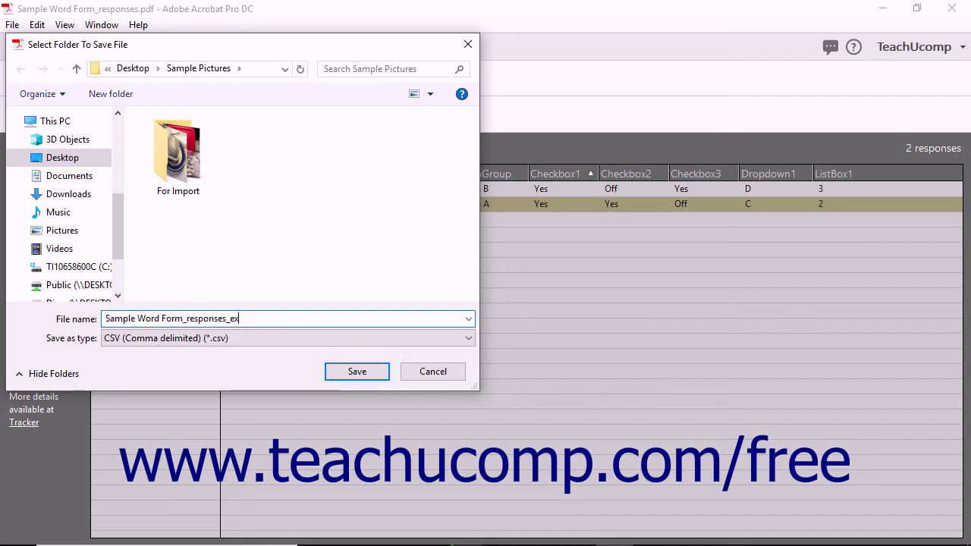
{"action": "left_click", "coordinate": [234, 343]}
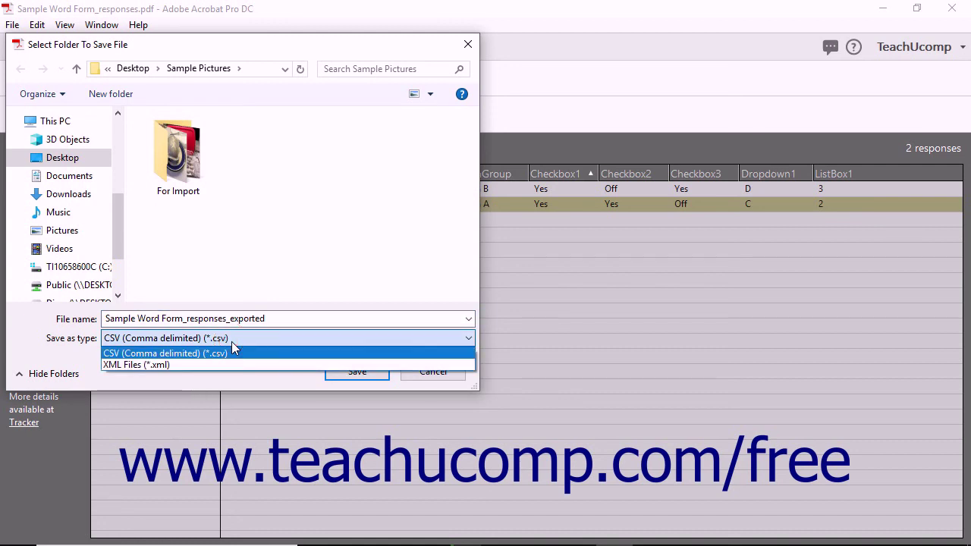
{"action": "left_click", "coordinate": [177, 351]}
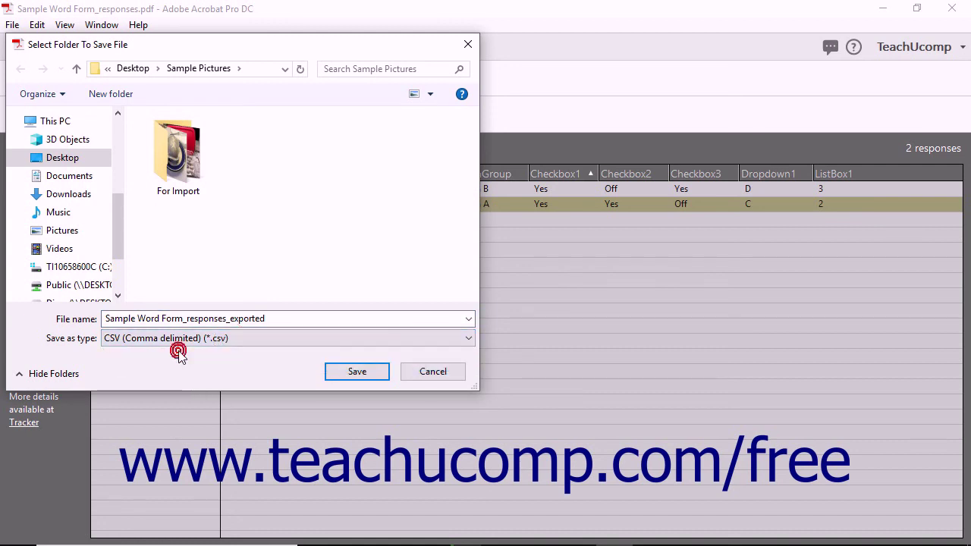
{"action": "left_click", "coordinate": [350, 376]}
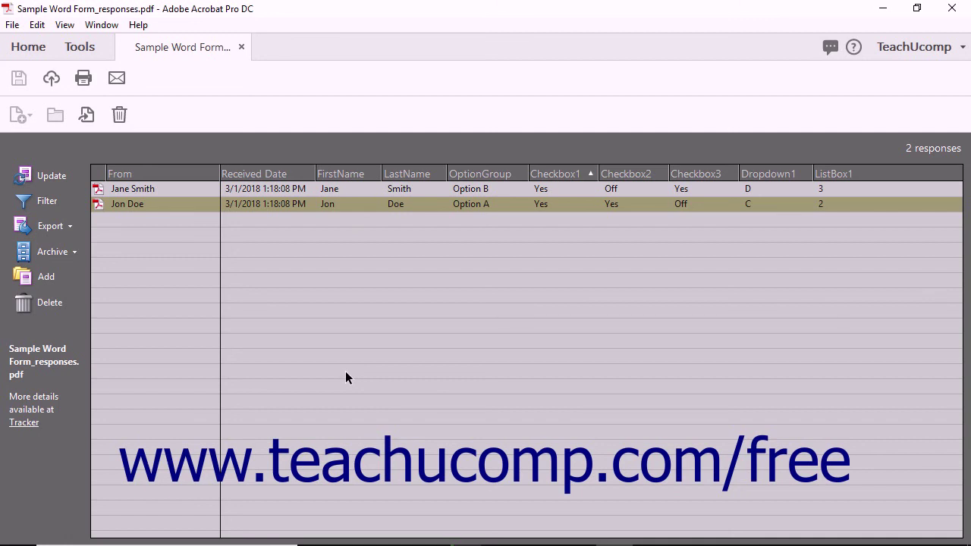
Start archiving only the selected response, choosing a new response file as destination.
{"action": "left_click", "coordinate": [75, 253]}
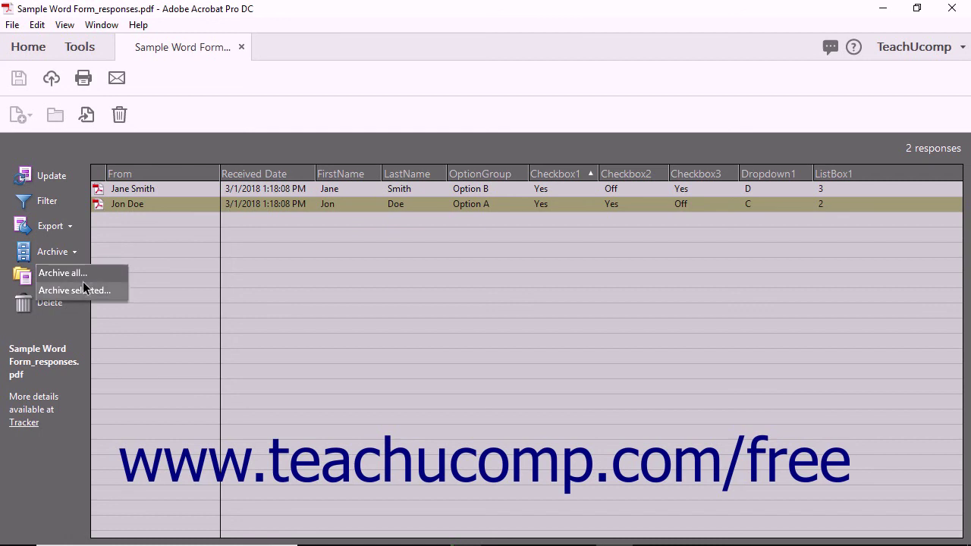
{"action": "left_click", "coordinate": [84, 292]}
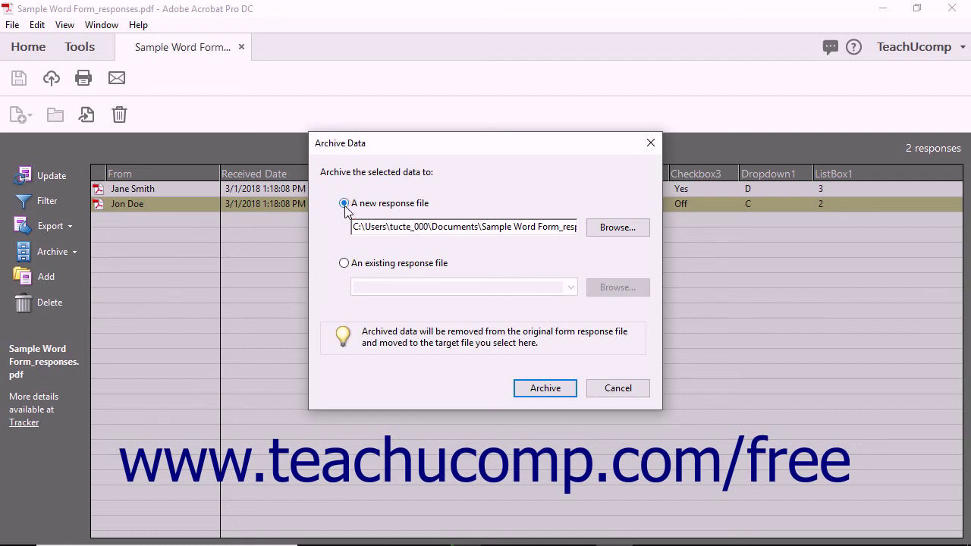
{"action": "left_click", "coordinate": [345, 265]}
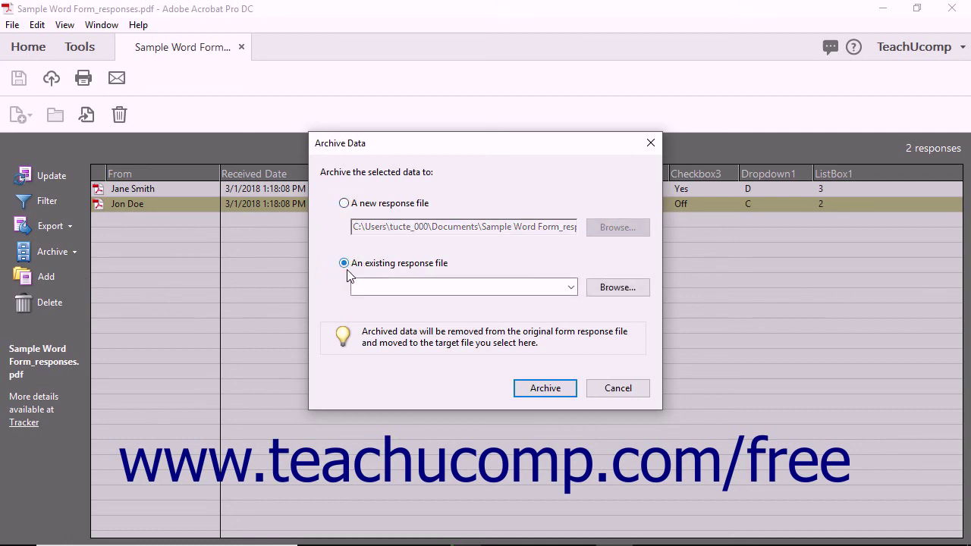
{"action": "left_click", "coordinate": [346, 204]}
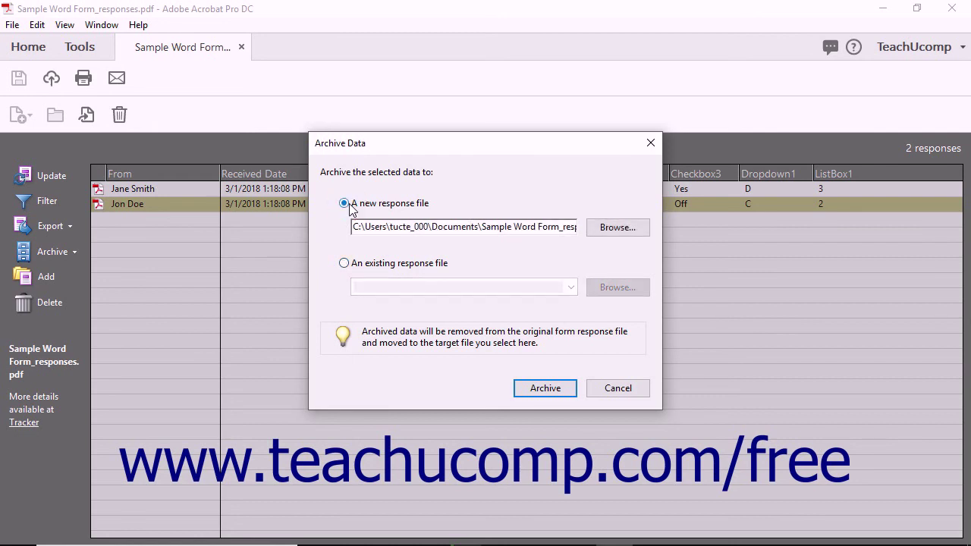
Name the new archive 'Sample Word Form_responses_archive', then switch to an existing response file instead.
{"action": "left_click", "coordinate": [616, 227]}
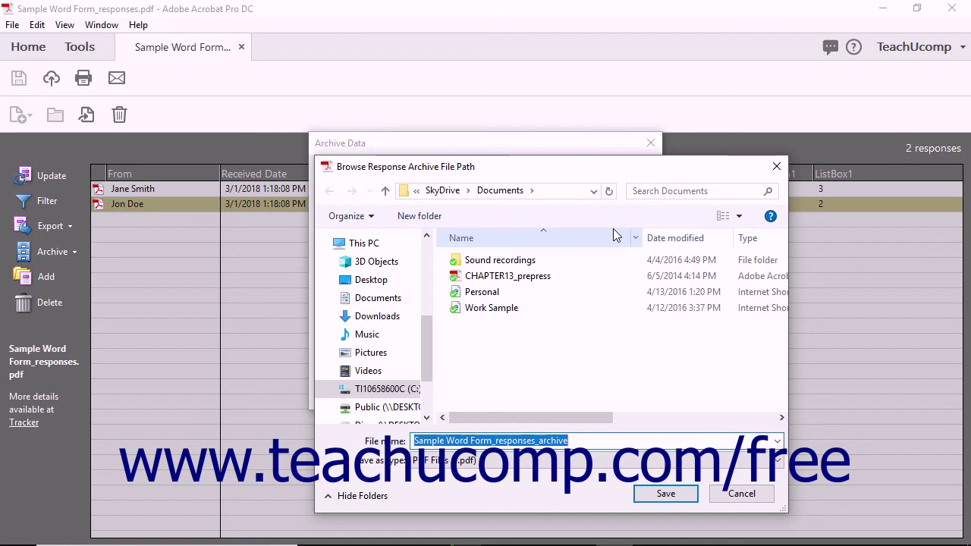
{"action": "left_click", "coordinate": [580, 442]}
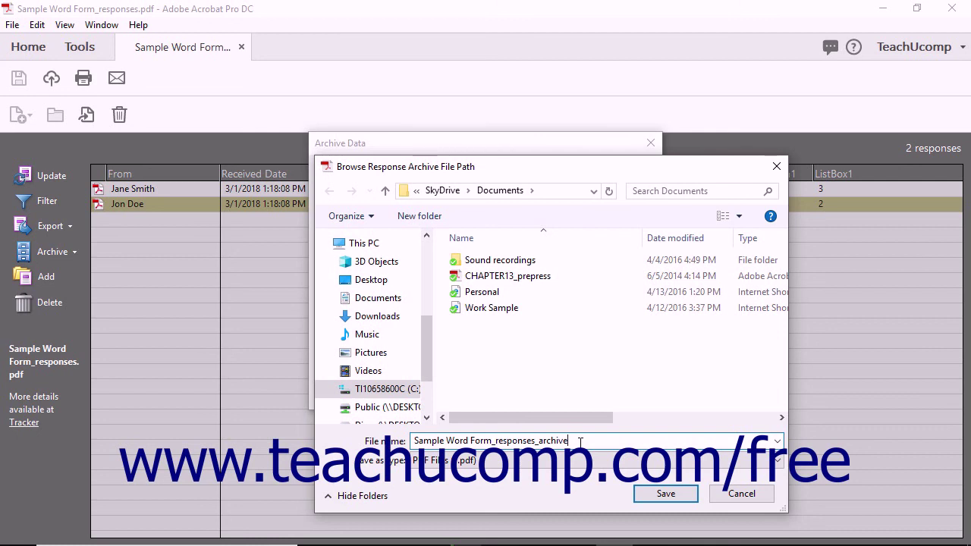
{"action": "left_click", "coordinate": [661, 493]}
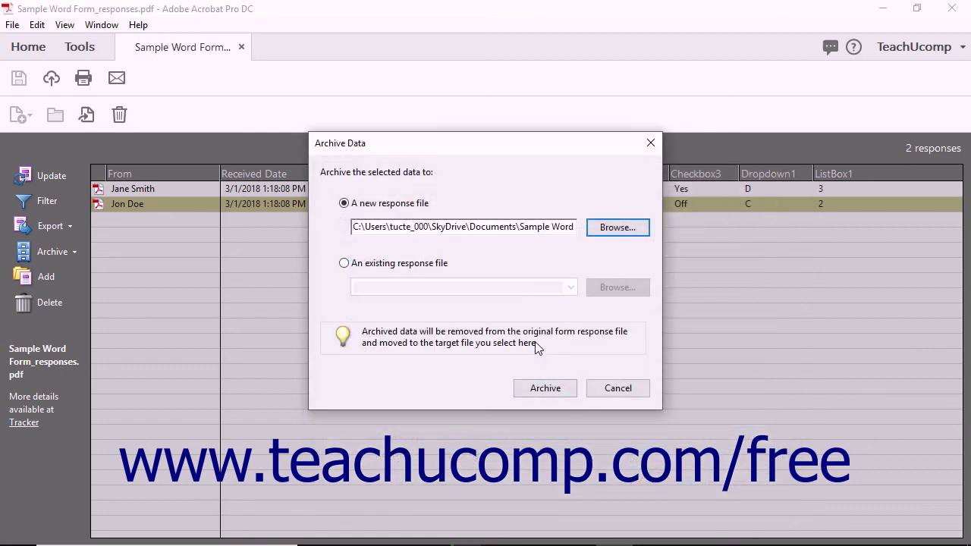
{"action": "left_click", "coordinate": [391, 265]}
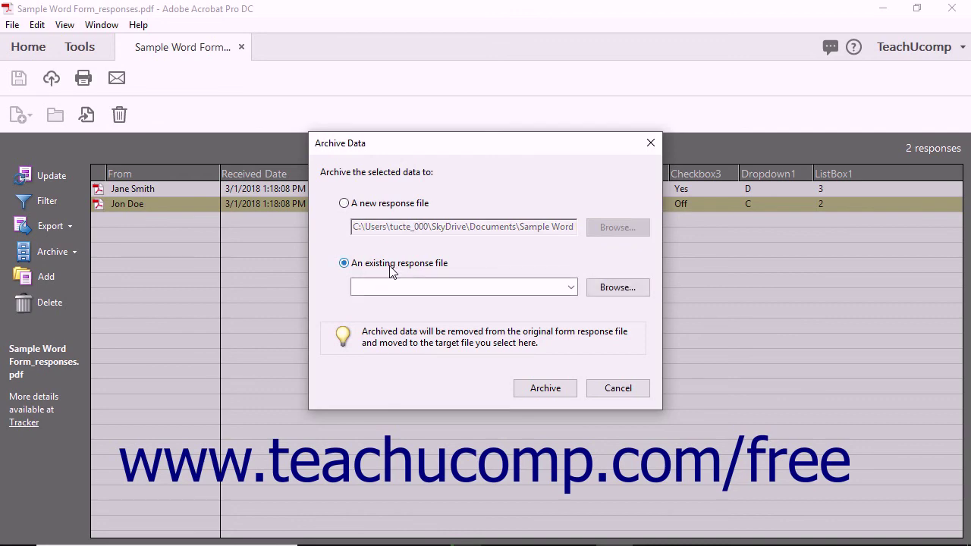
Abandon browsing for an existing response file and revert to a new archive file.
{"action": "left_click", "coordinate": [592, 287]}
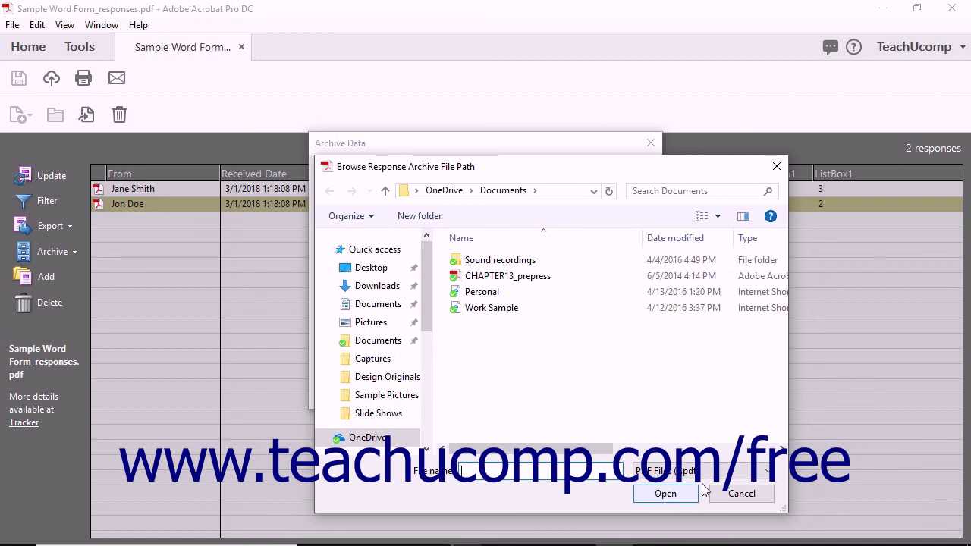
{"action": "left_click", "coordinate": [734, 494]}
{"action": "left_click", "coordinate": [344, 203]}
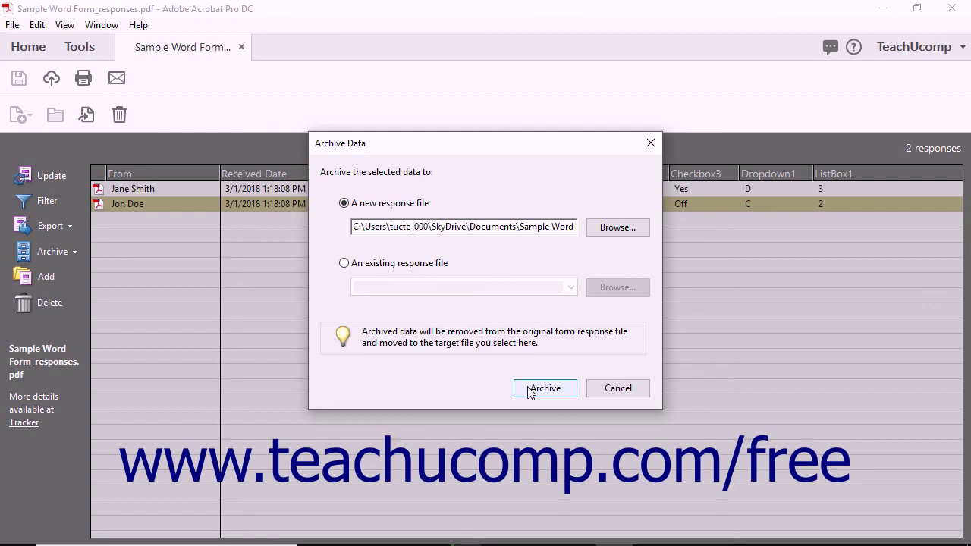
Cancel archiving, close Sample Word Form responses, and open Cookie Order Form_responses.pdf.
{"action": "left_click", "coordinate": [613, 388]}
{"action": "left_click", "coordinate": [240, 48]}
{"action": "double_click", "coordinate": [287, 172]}
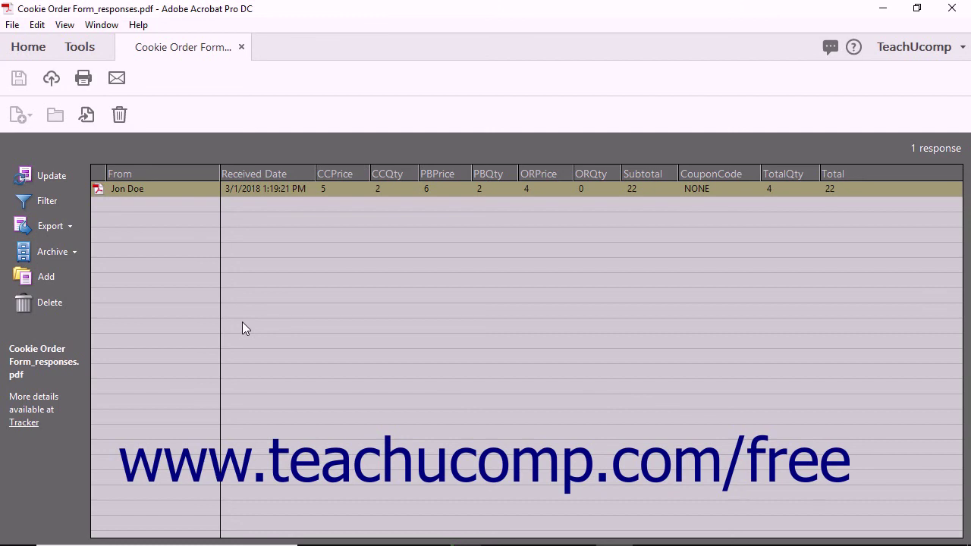
Add the returned Cookie Order Form PDF from Desktop > Sample Pictures as a new response.
{"action": "left_click", "coordinate": [45, 277]}
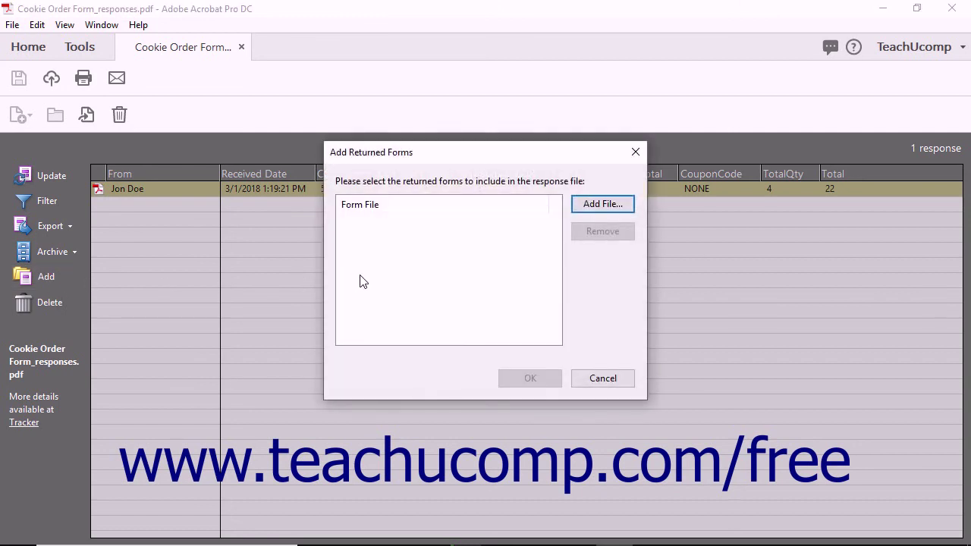
{"action": "left_click", "coordinate": [581, 205]}
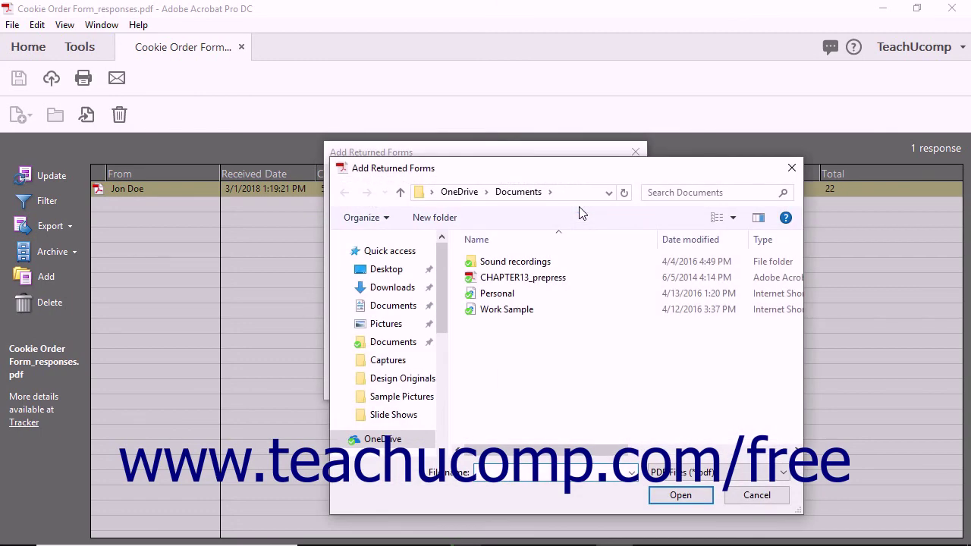
{"action": "left_click", "coordinate": [387, 270]}
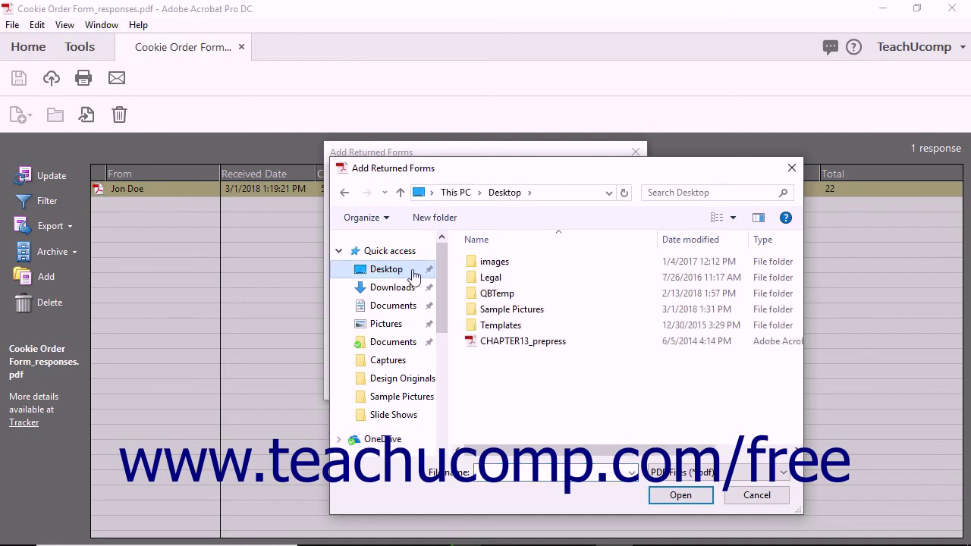
{"action": "left_click", "coordinate": [488, 317]}
{"action": "double_click", "coordinate": [490, 317]}
{"action": "left_click", "coordinate": [590, 284]}
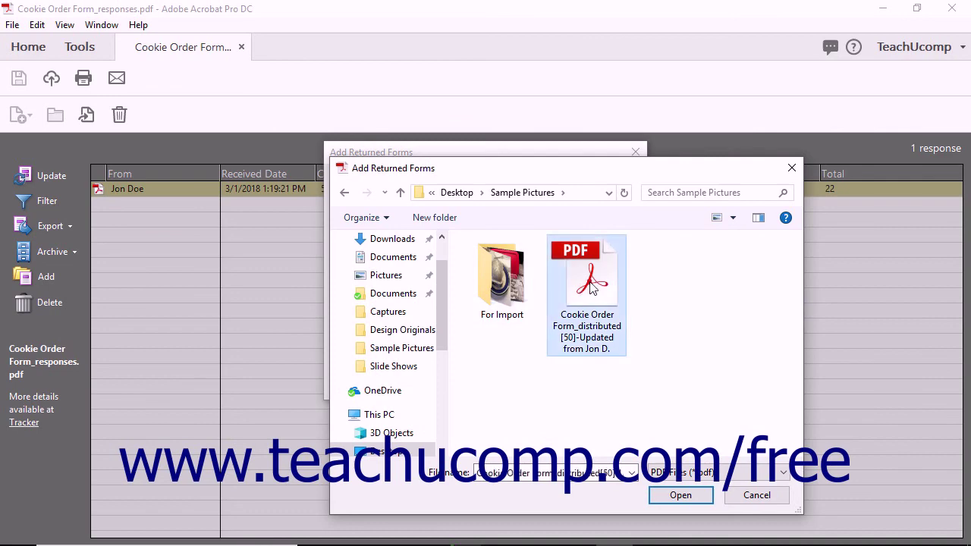
{"action": "left_click", "coordinate": [680, 496]}
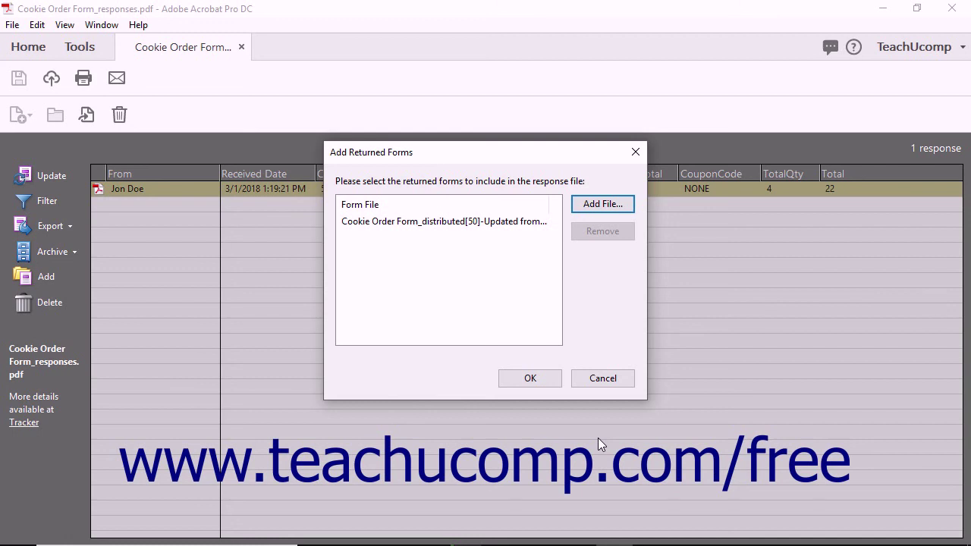
{"action": "left_click", "coordinate": [532, 379]}
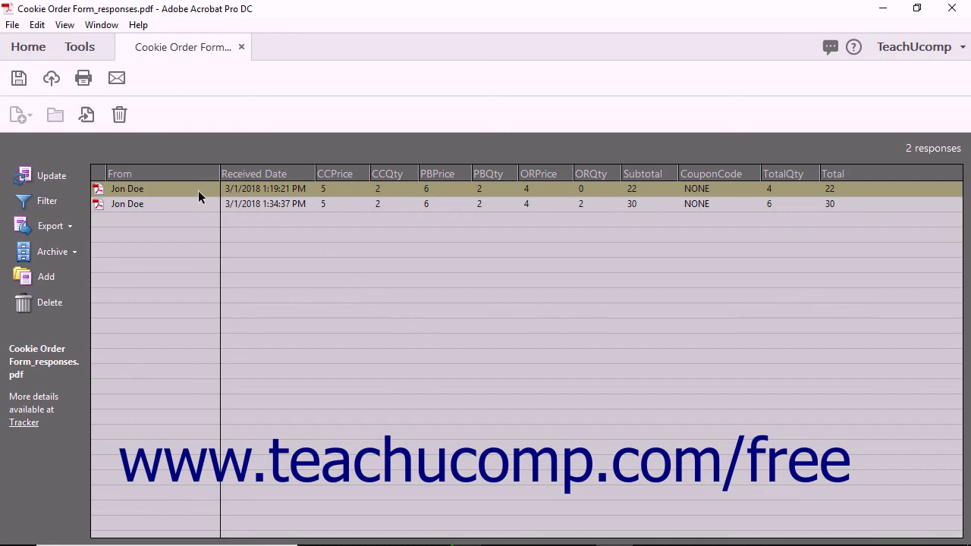
Delete the first response with total 22, confirming with Yes.
{"action": "left_click", "coordinate": [24, 305]}
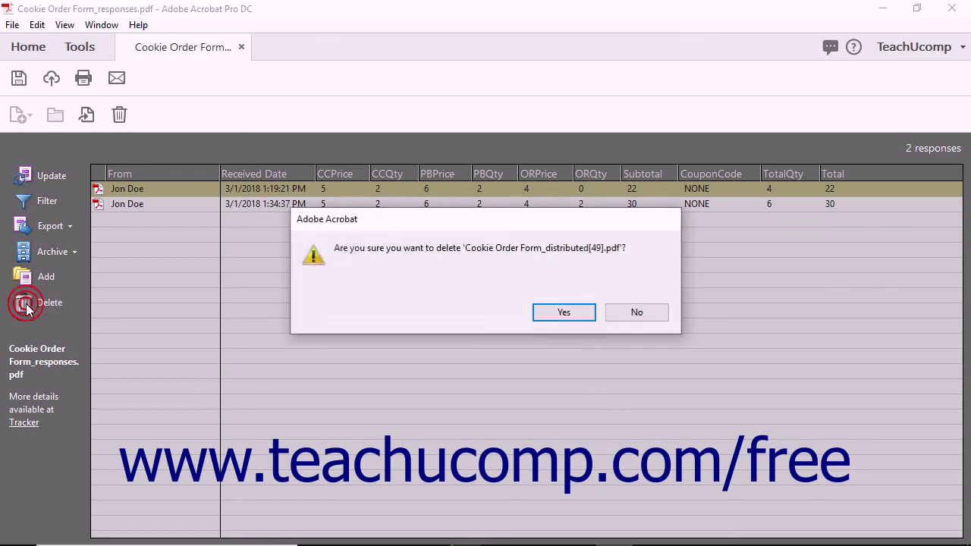
{"action": "left_click", "coordinate": [559, 316]}
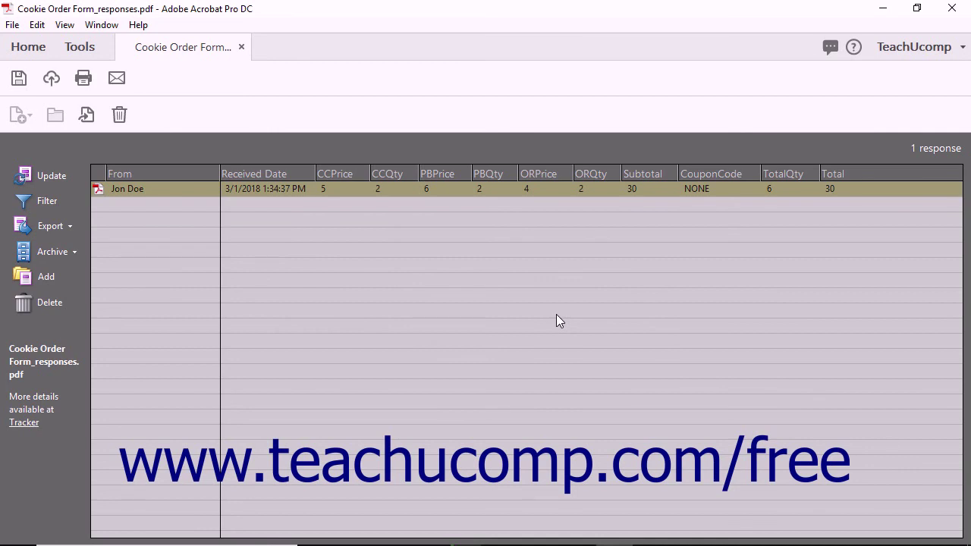
Check the Cookie Order Form details in Tracker, then save the response file.
{"action": "left_click", "coordinate": [24, 422]}
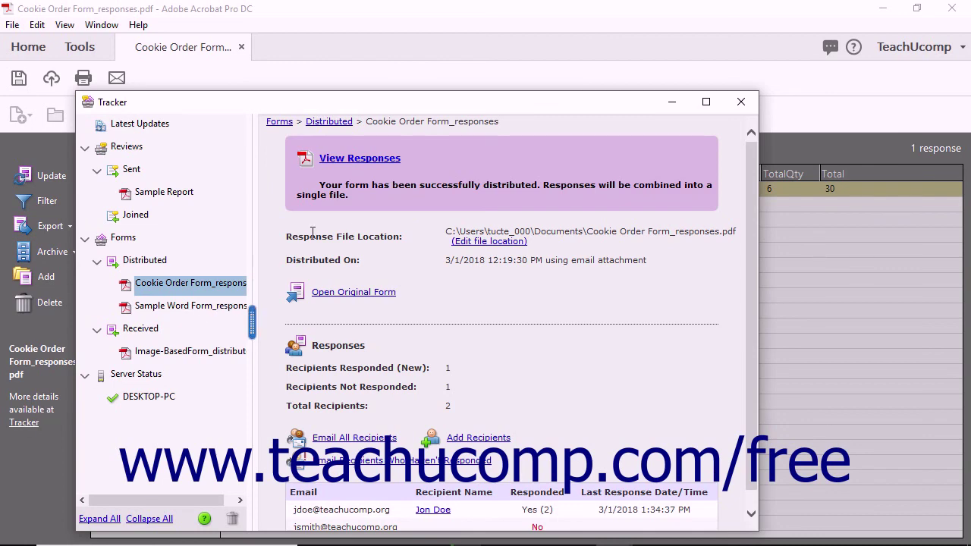
{"action": "left_click", "coordinate": [740, 102]}
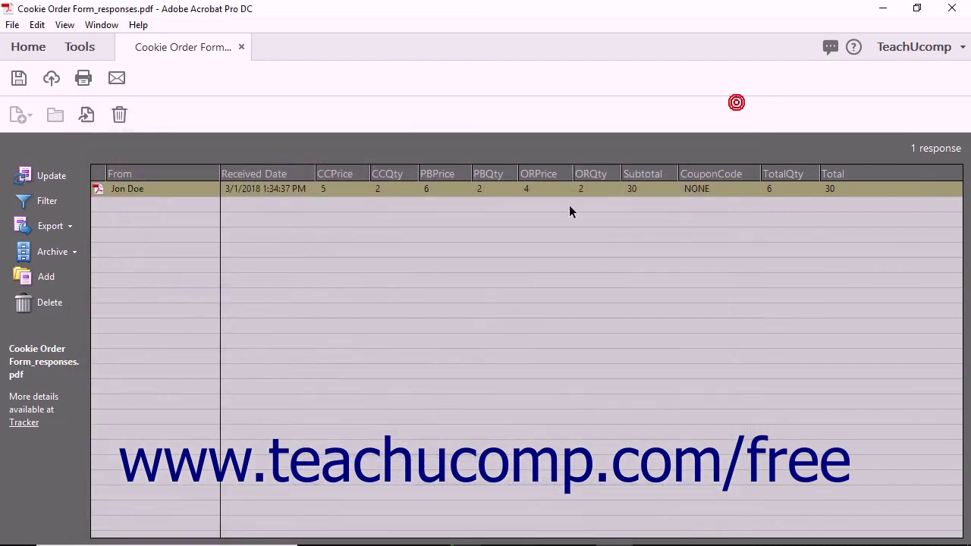
{"action": "left_click", "coordinate": [17, 80]}
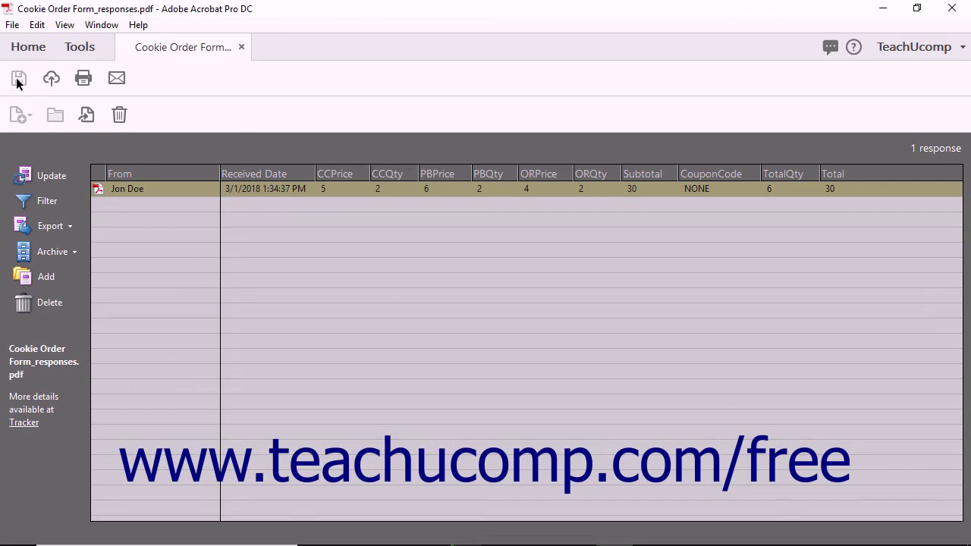